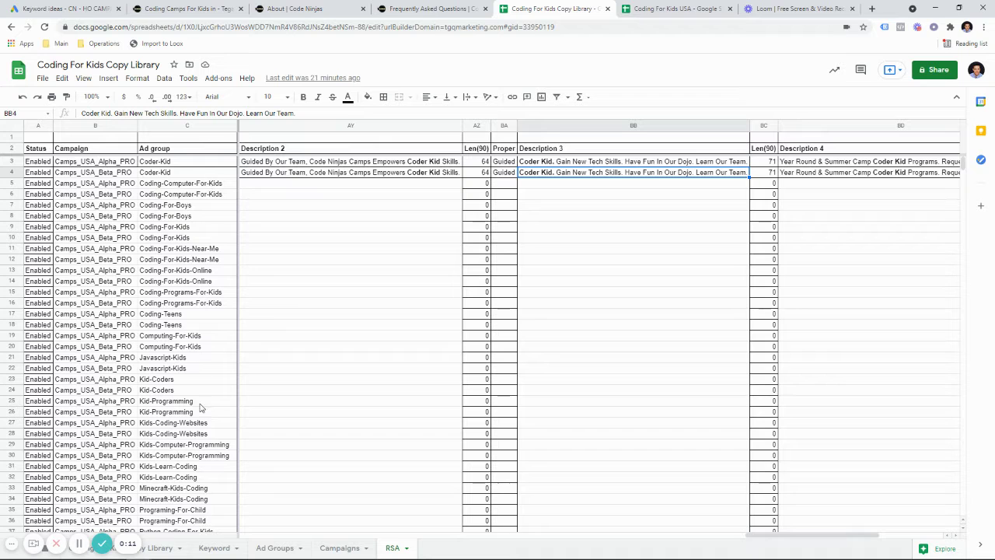
Fill the Coder Kid texts of Description 2, Description 3 and Description 4 down all ad group rows to row 48
drag(822, 537, 743, 537)
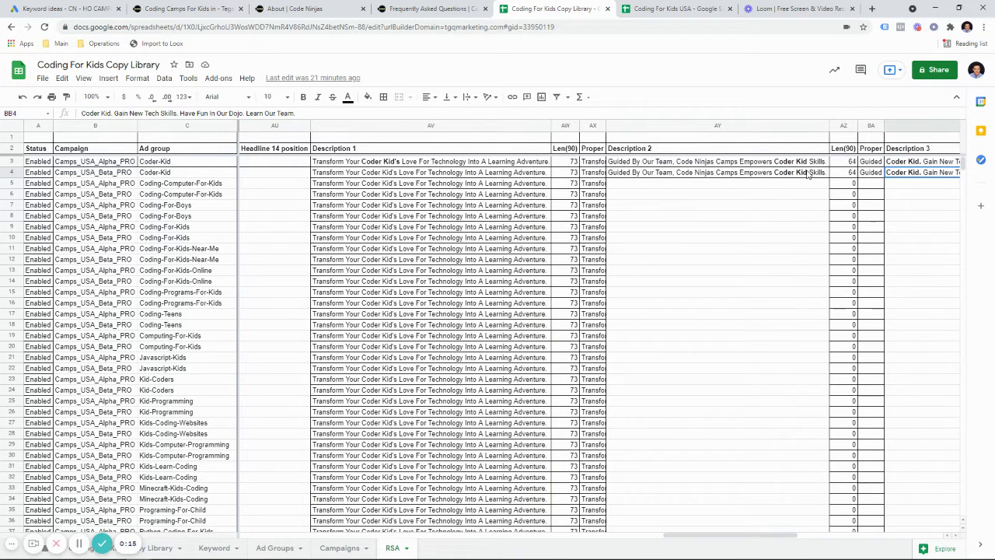
drag(810, 161, 808, 406)
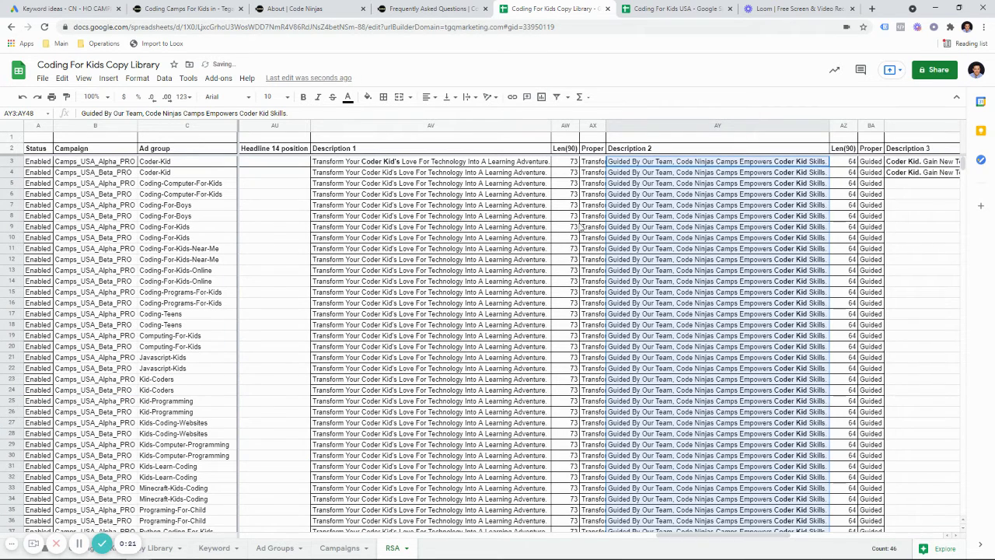
drag(769, 538, 848, 536)
drag(725, 163, 728, 379)
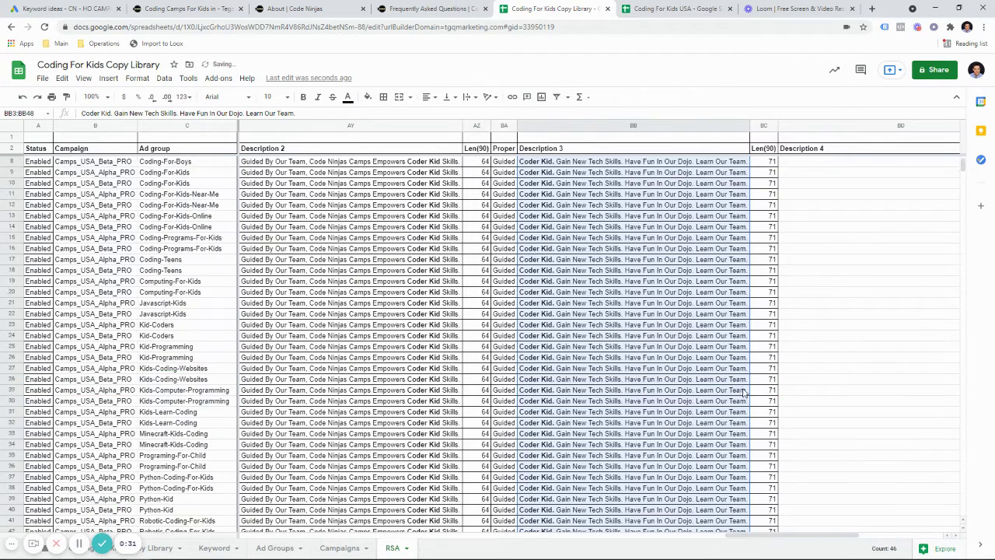
drag(758, 536, 817, 536)
drag(464, 162, 514, 399)
Replace all "Coder Kid" with "Coding Computers For Kids" in the description range AV5:BD6 of the Coding-Computer-For-Kids ad groups
drag(810, 537, 651, 507)
scroll(661, 490, up, 5)
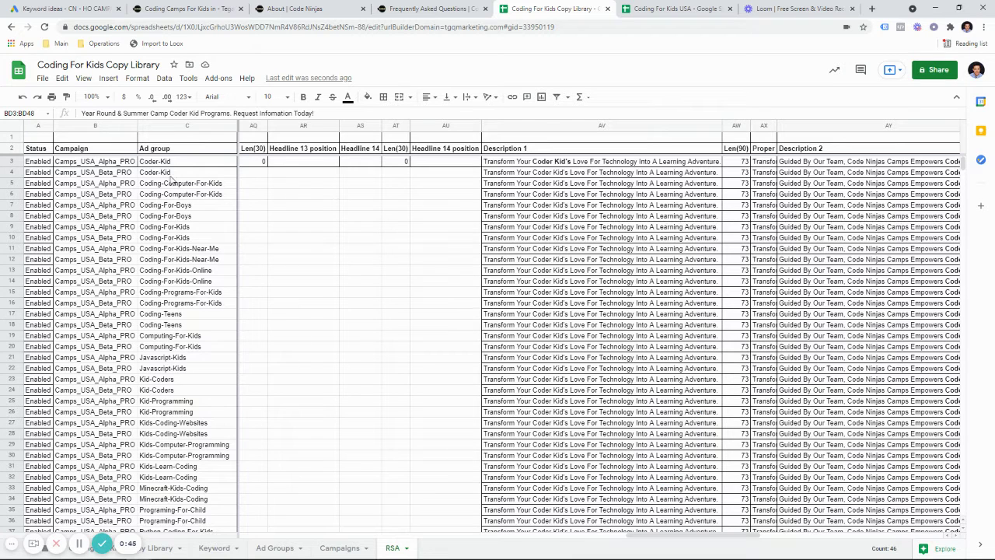
drag(162, 163, 164, 181)
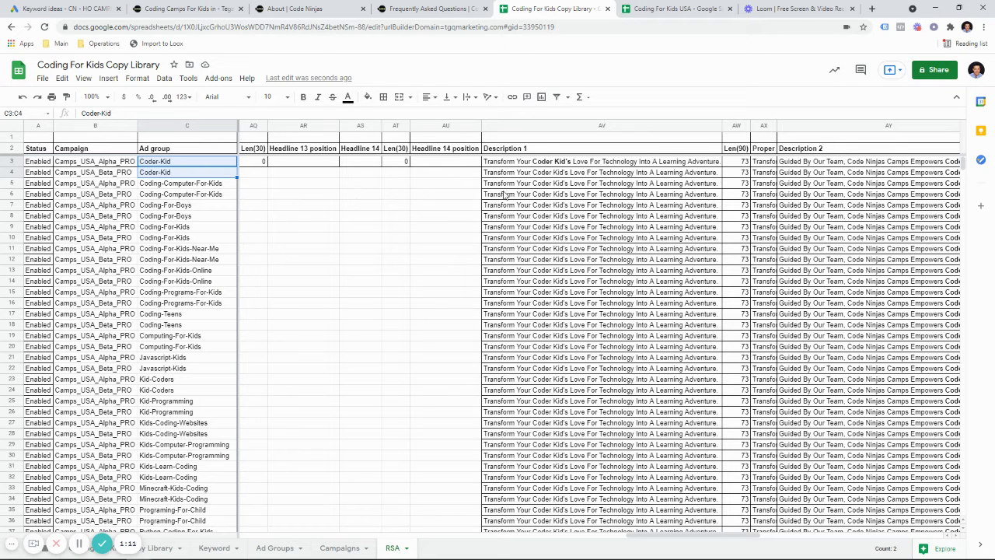
drag(503, 186, 509, 198)
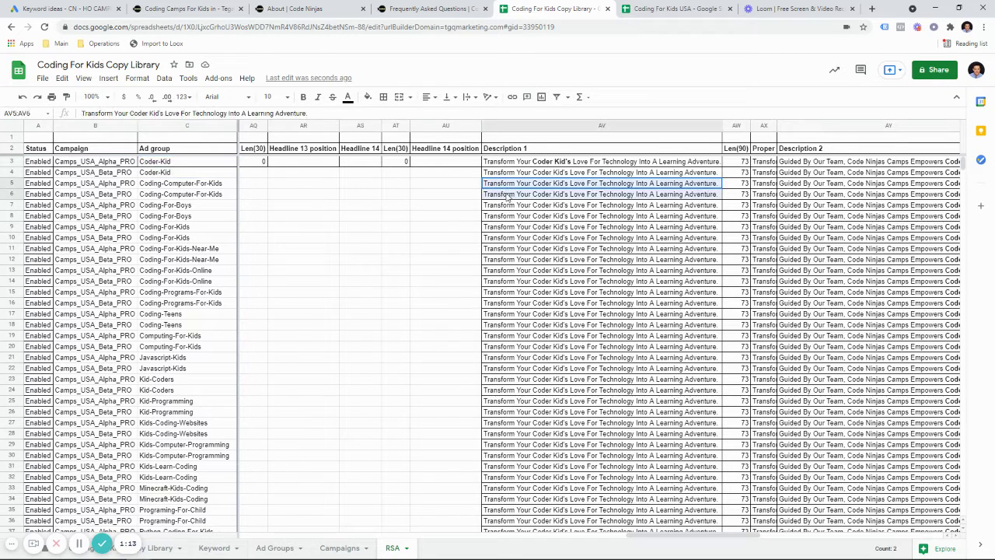
drag(639, 196, 506, 200)
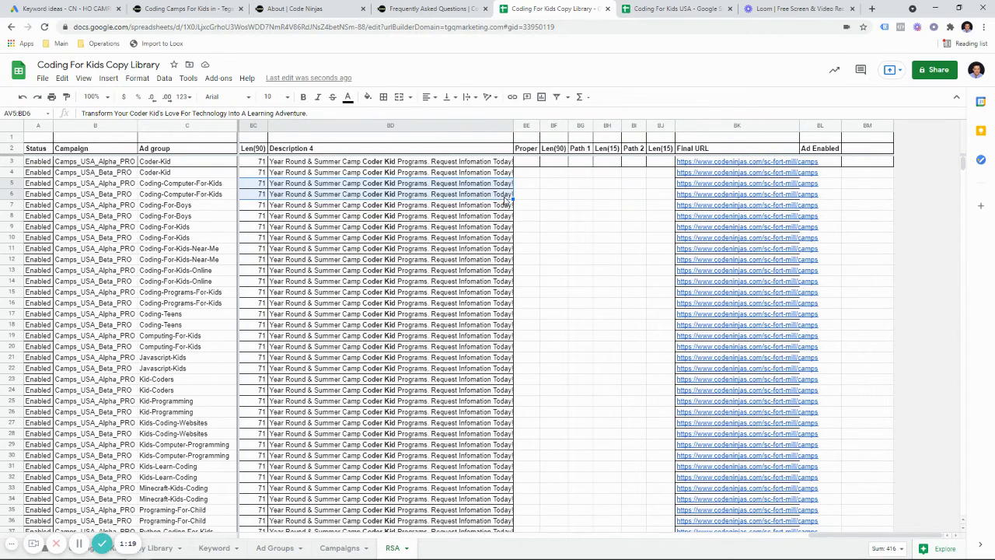
key(ctrl+h)
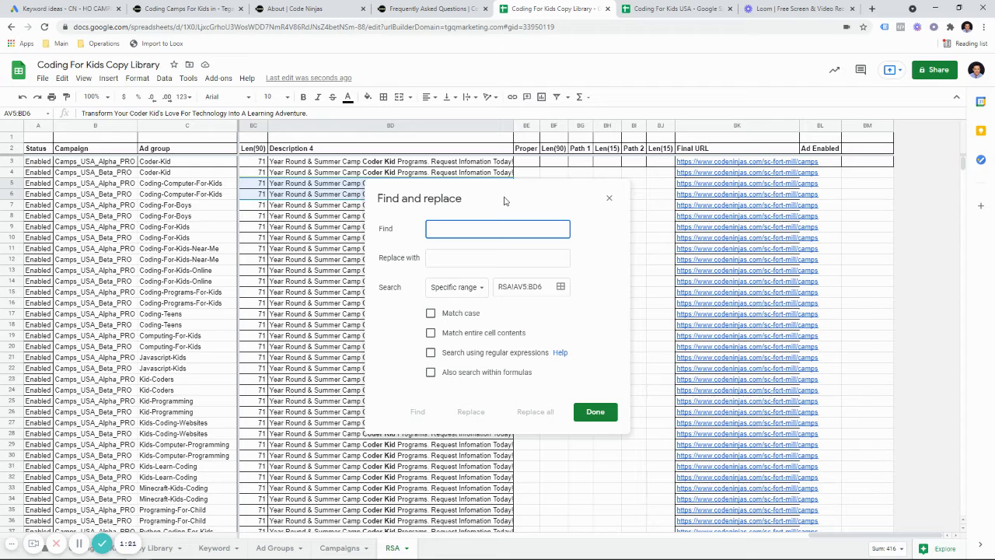
text(Coder Kid)
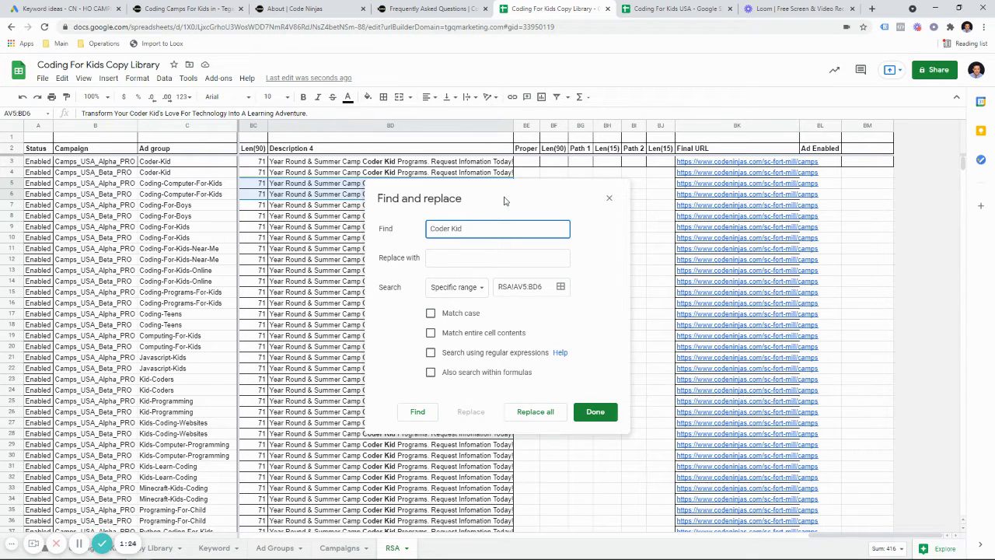
key(Tab)
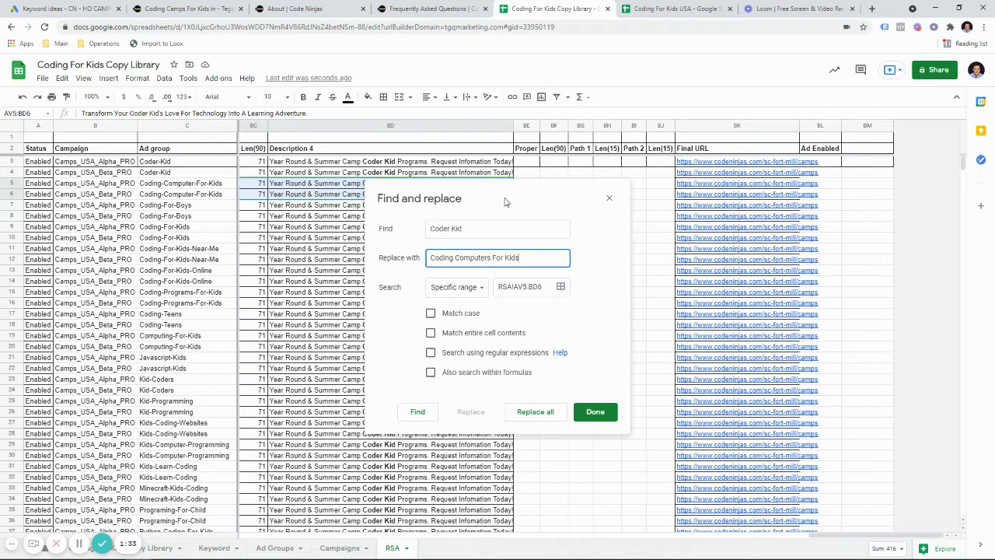
click(533, 412)
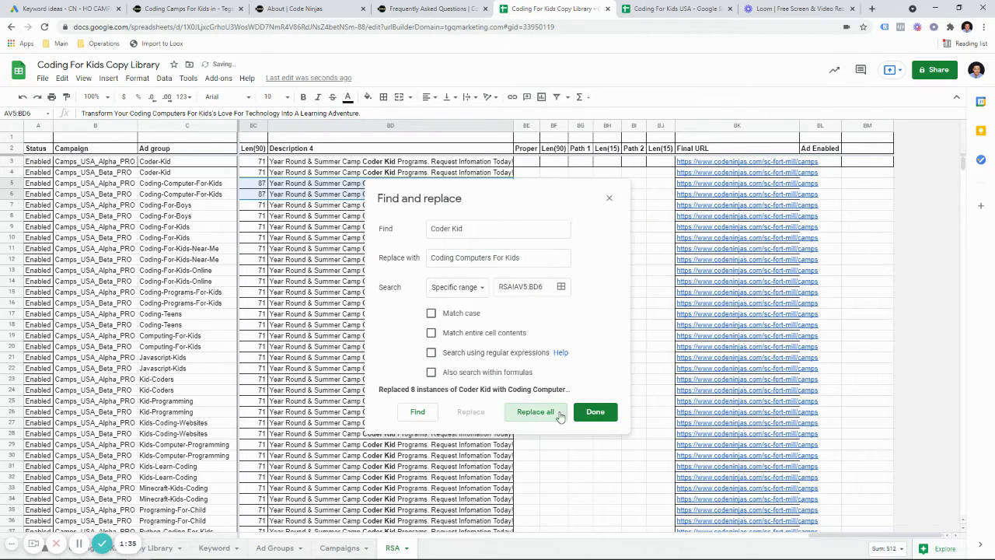
click(591, 413)
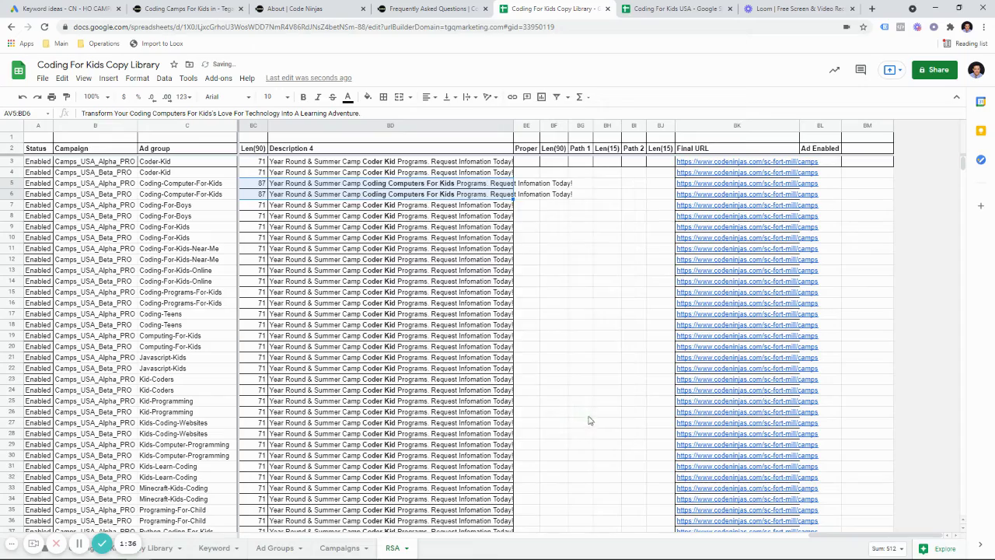
Check the replaced wording and character lengths along row 5, from Description 4 back to Description 1
click(446, 186)
key(Left)
key(Left)
key(Left)
key(Left)
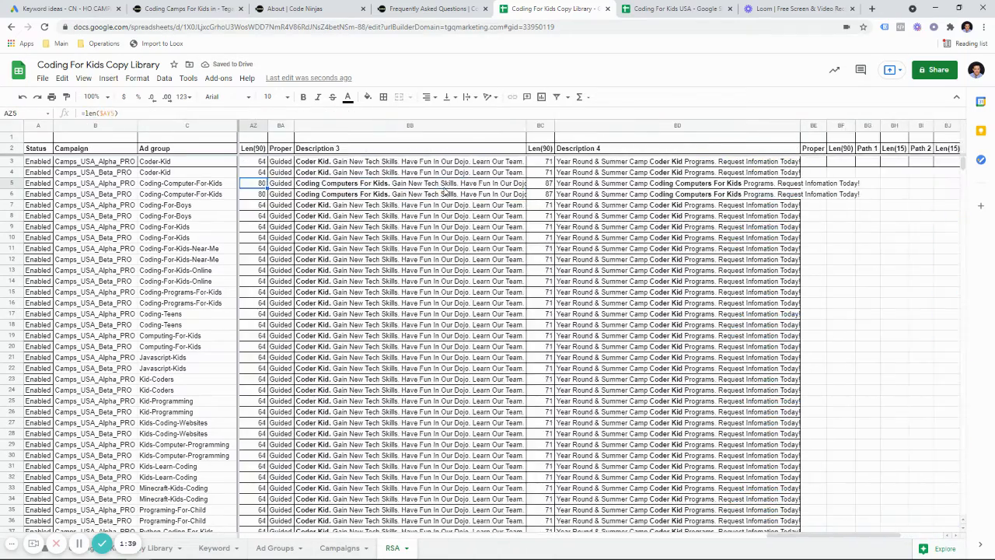
key(Left)
key(Left)
key(Left)
key(Left)
key(Left)
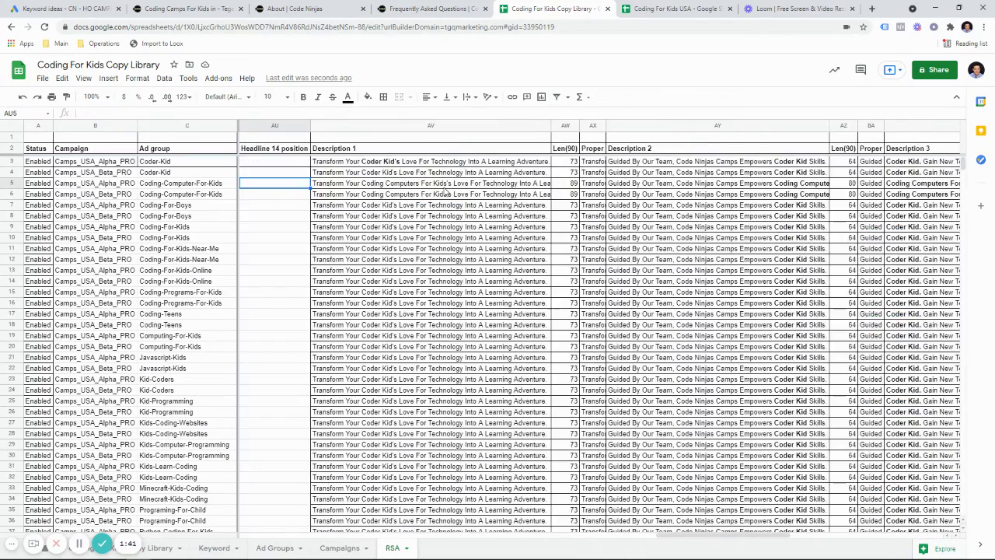
Fit the Description 1 column width to its longest text
click(545, 126)
click(371, 191)
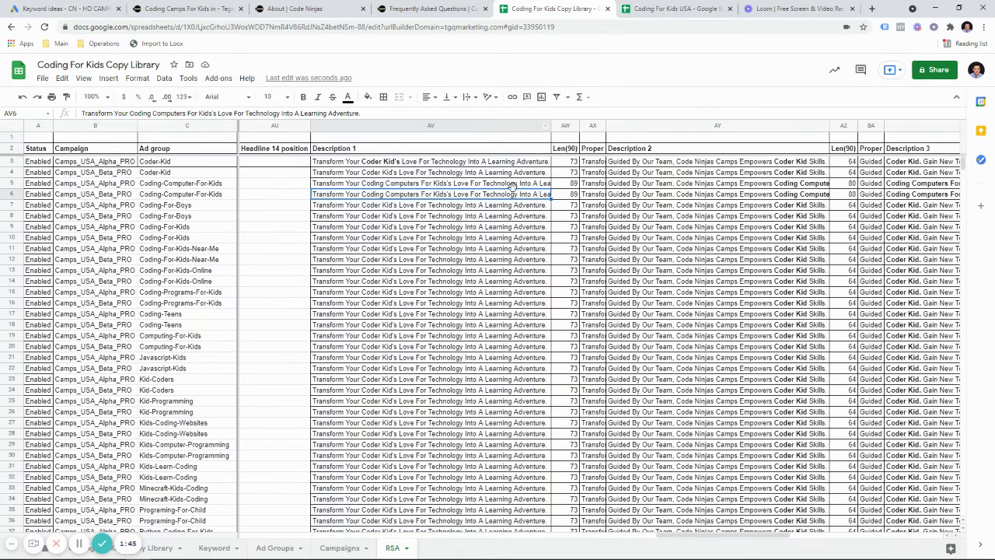
drag(378, 184, 435, 194)
double_click(550, 130)
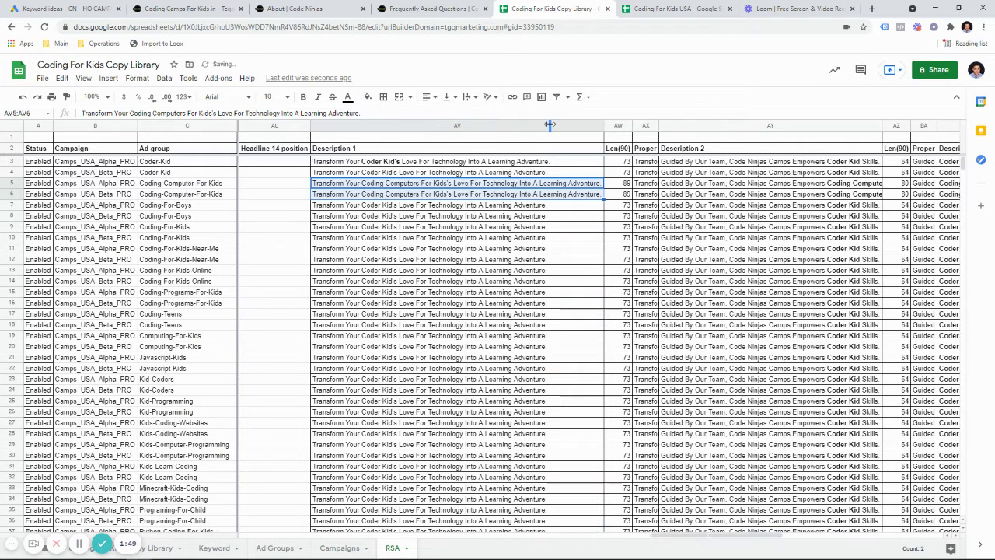
Correct "Kids's" to "Kids" in the Description 1 text of the first Coding-Computer-For-Kids row, cell AV5
click(399, 185)
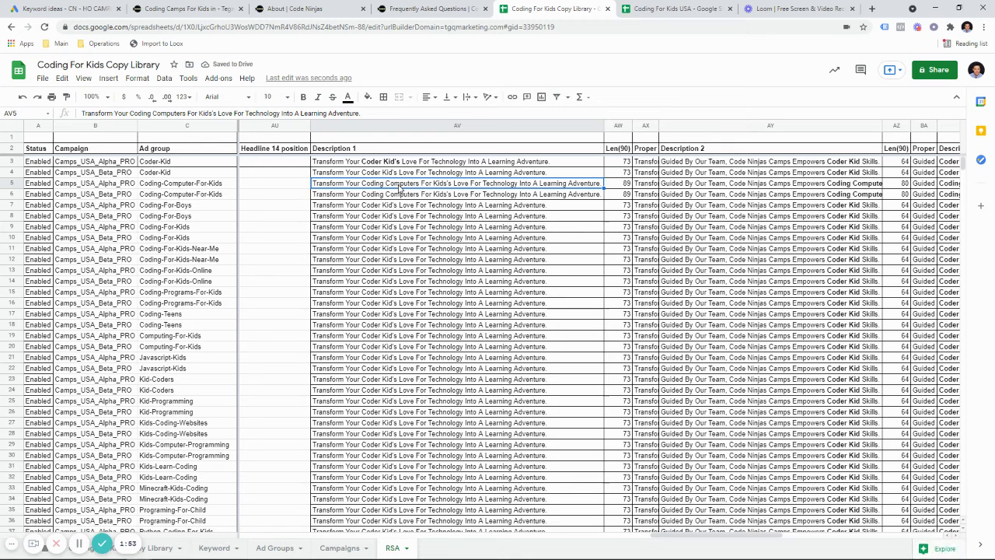
double_click(451, 184)
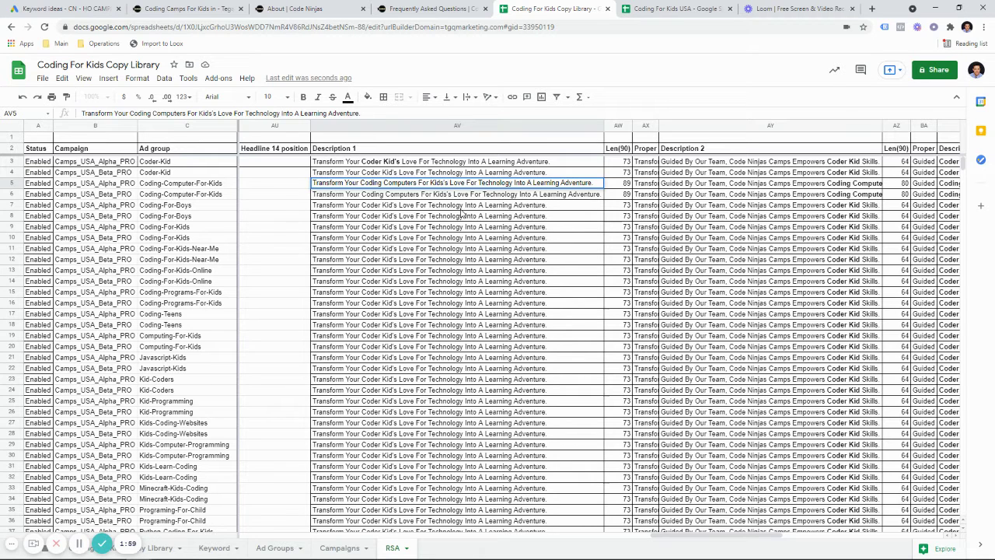
key(BackSpace)
key(BackSpace)
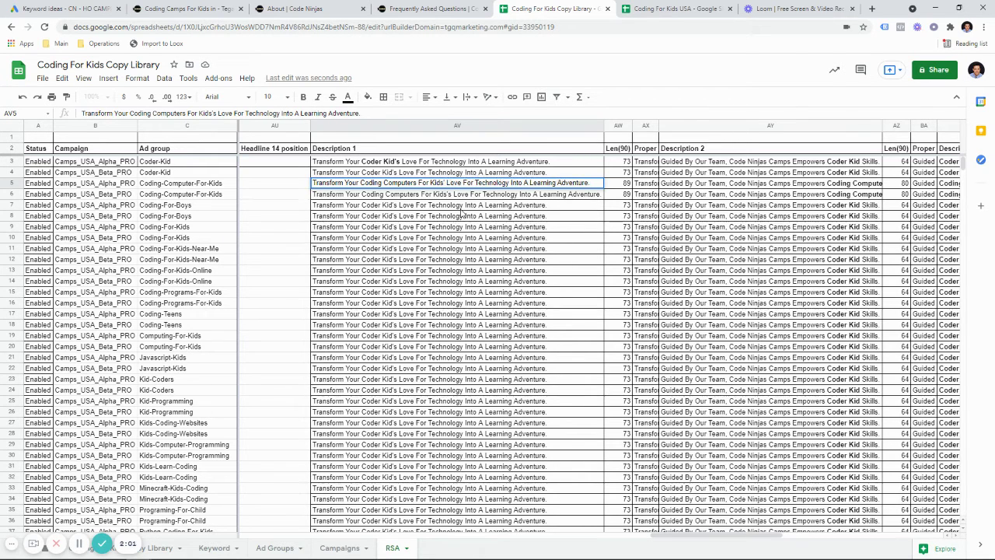
text(s)
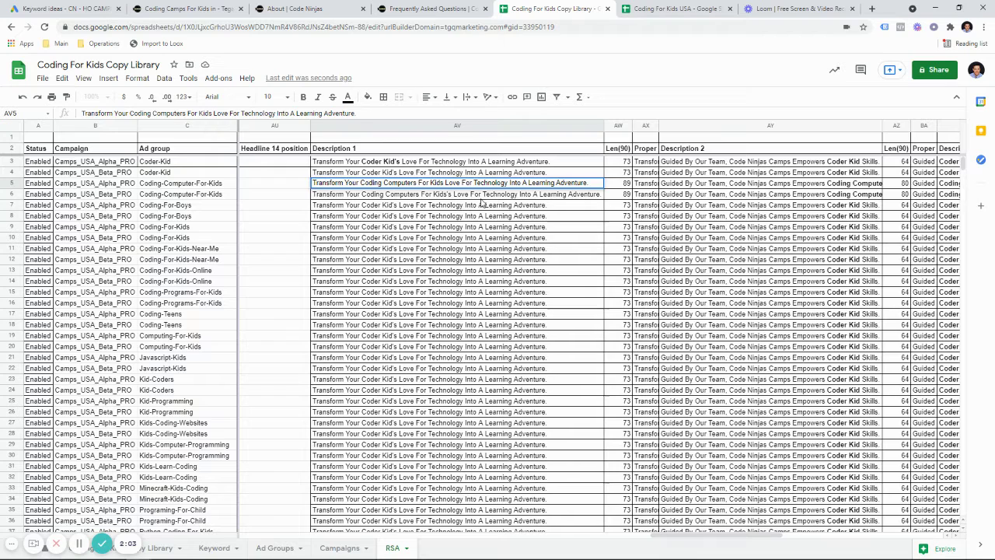
key(Return)
Copy the corrected Description 1 text from AV5 into AV6 for the Beta campaign row
click(519, 185)
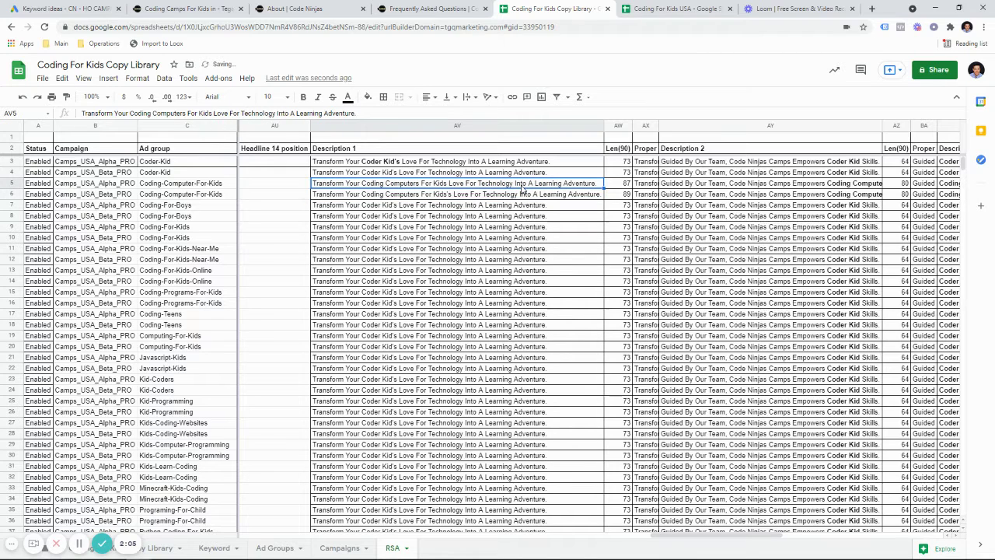
key(ctrl+c)
click(523, 198)
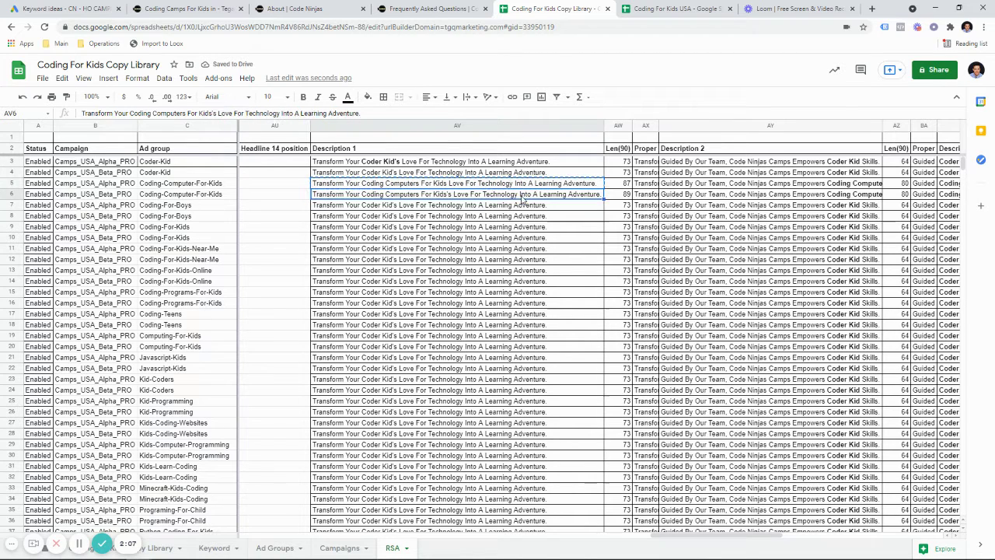
key(ctrl+v)
Review the Description 1 length and the Description 2, 3 and 4 texts of the two Coding-Computer-For-Kids rows
click(570, 187)
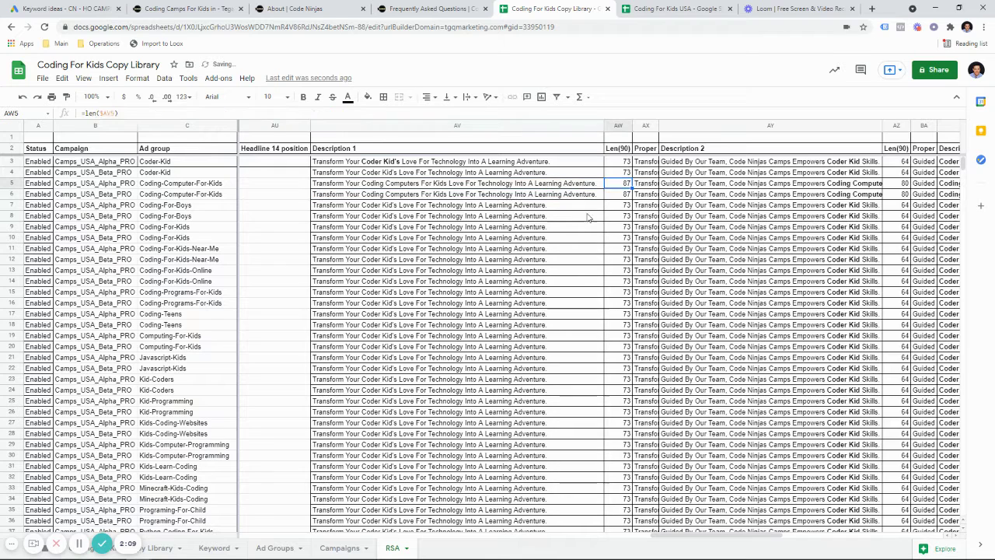
key(Right)
key(Right)
key(Right)
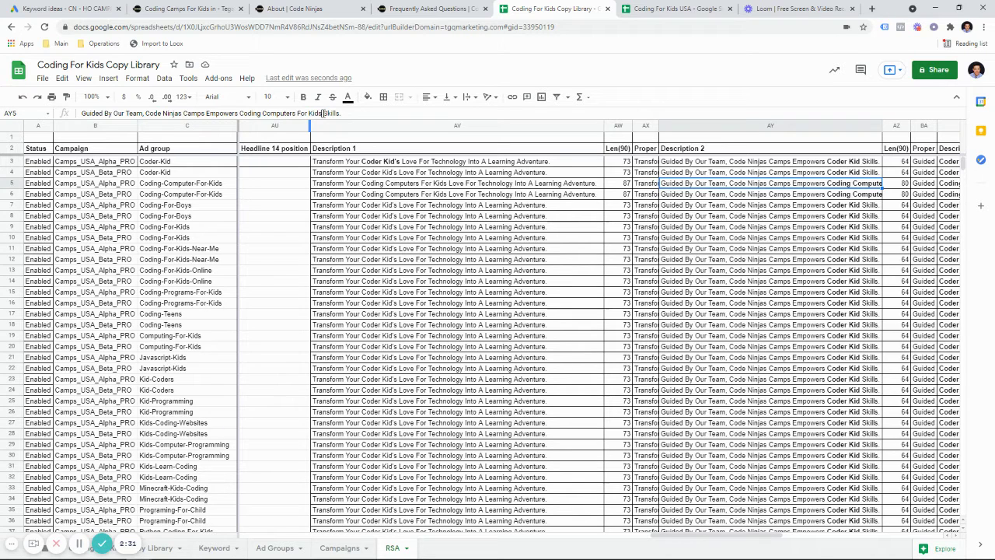
click(323, 114)
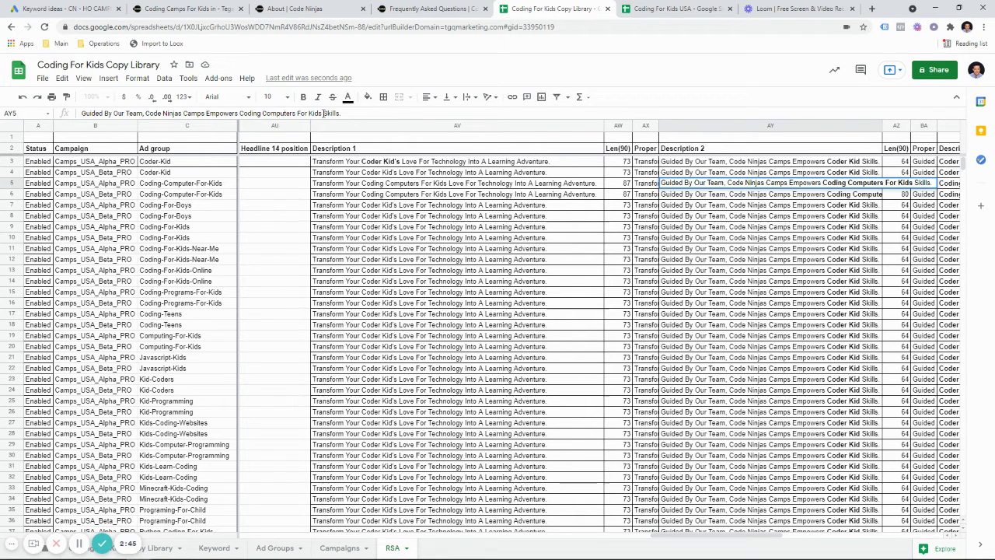
click(840, 194)
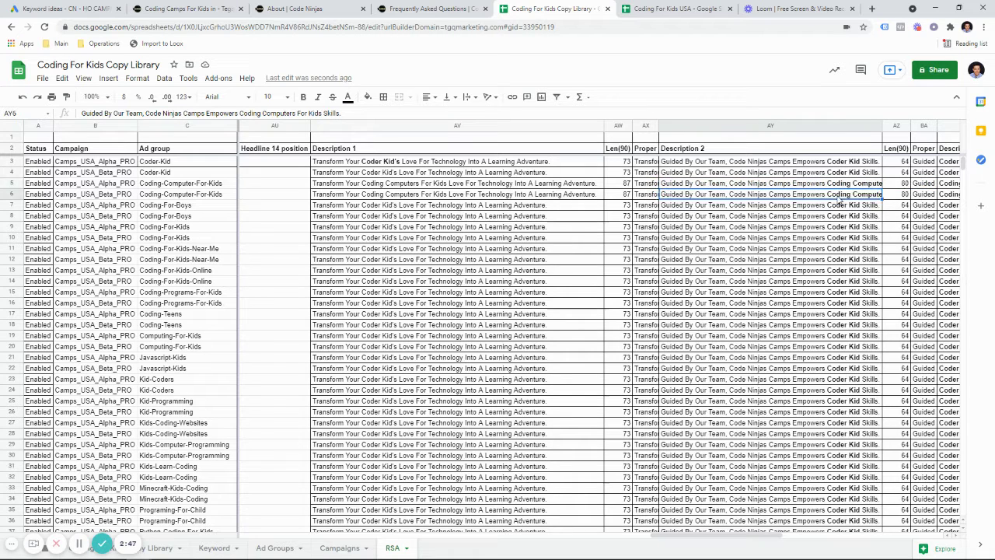
key(Right)
key(Right)
key(Right)
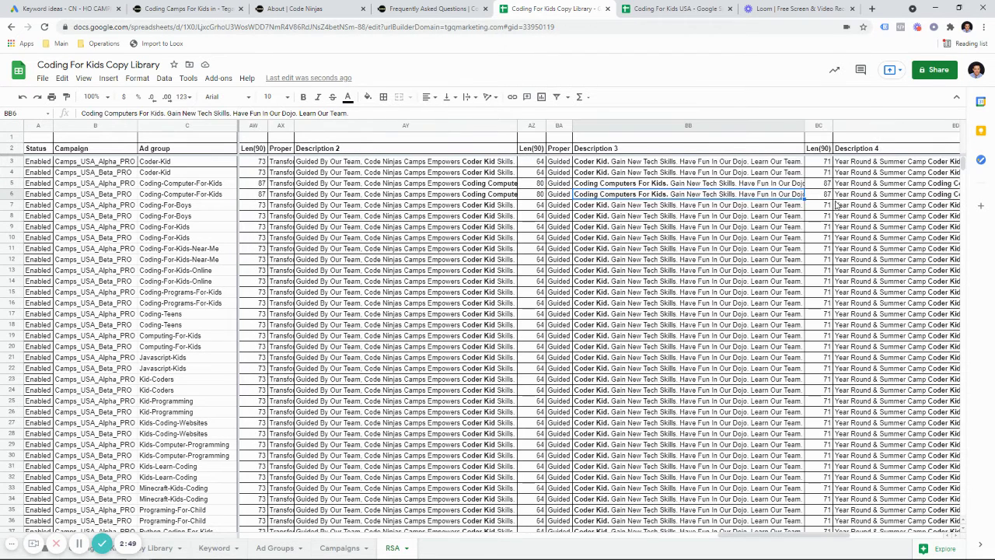
click(682, 183)
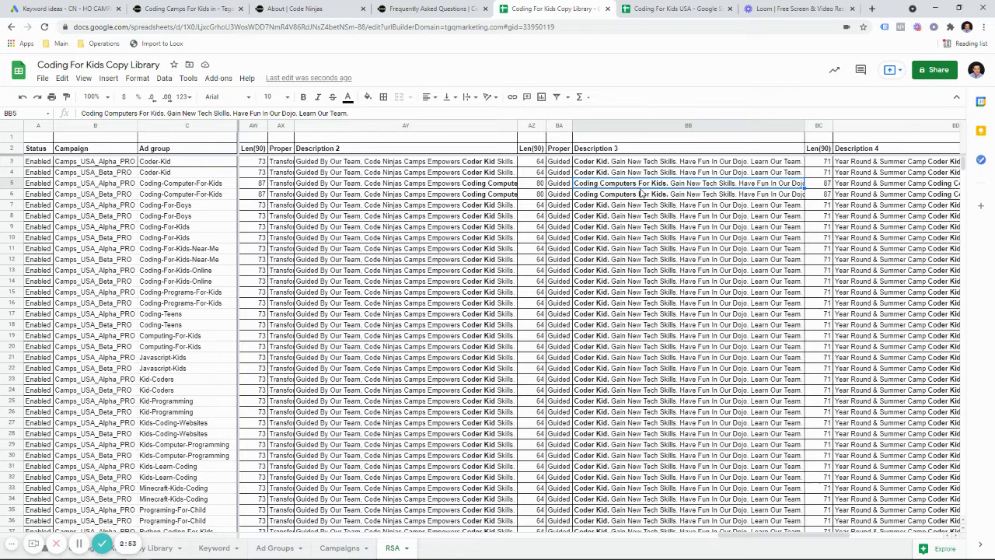
key(Right)
key(Right)
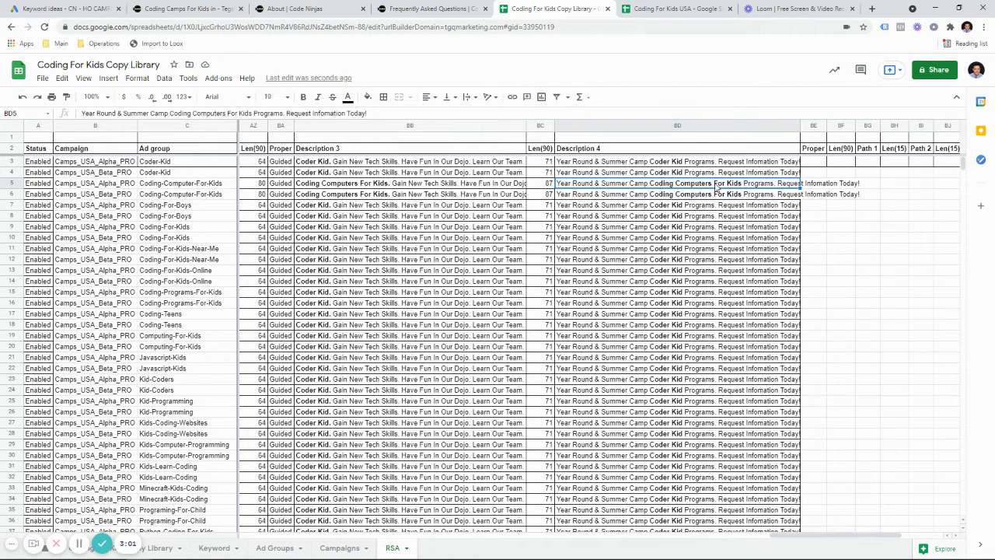
click(762, 196)
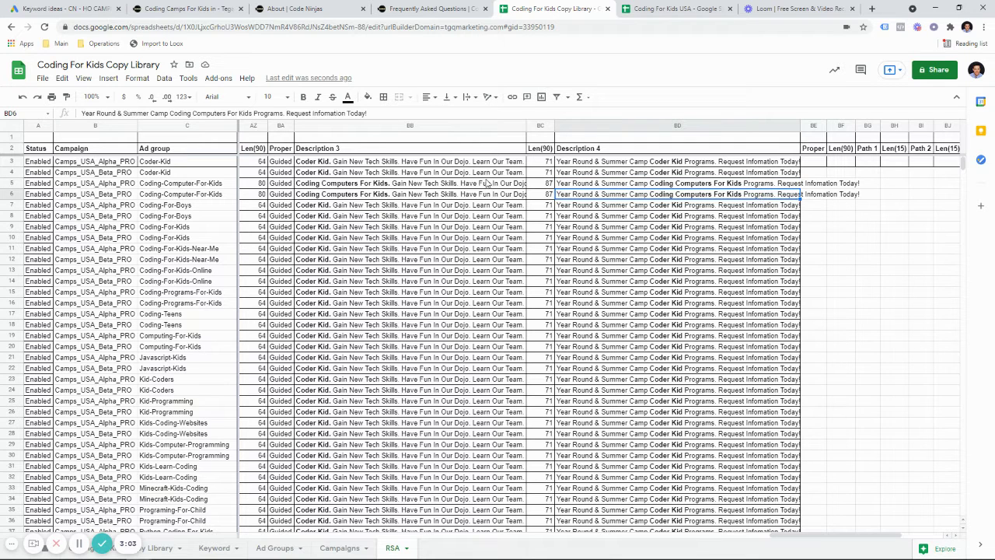
Go back to the Ad group column and select the two Coding-For-Kids cells in rows 9 and 10
click(402, 200)
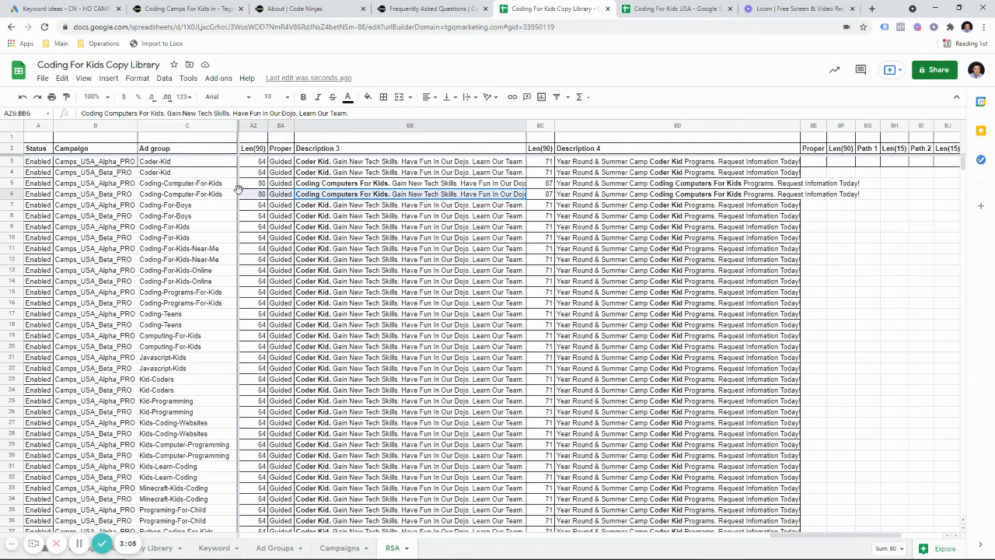
shift+click(222, 194)
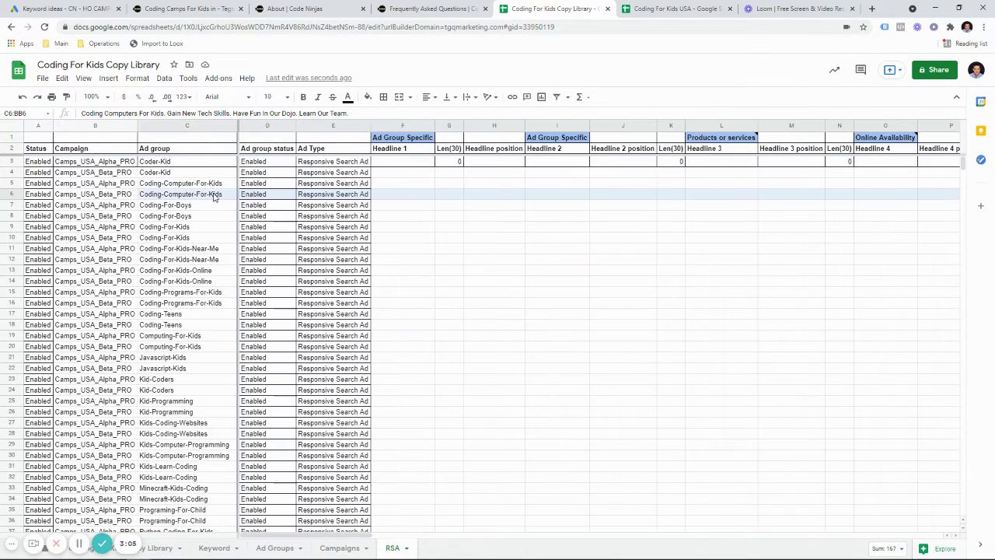
click(158, 207)
drag(167, 209, 179, 239)
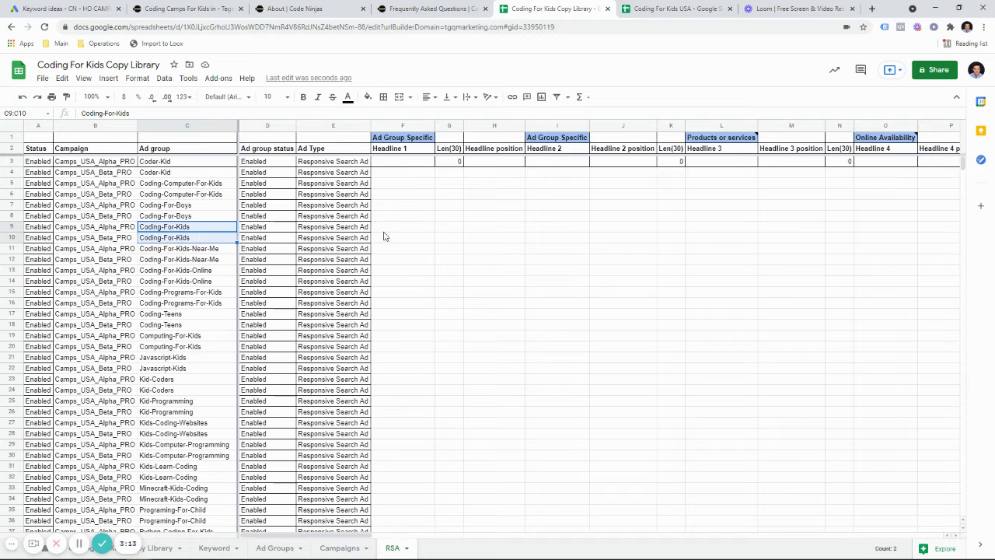